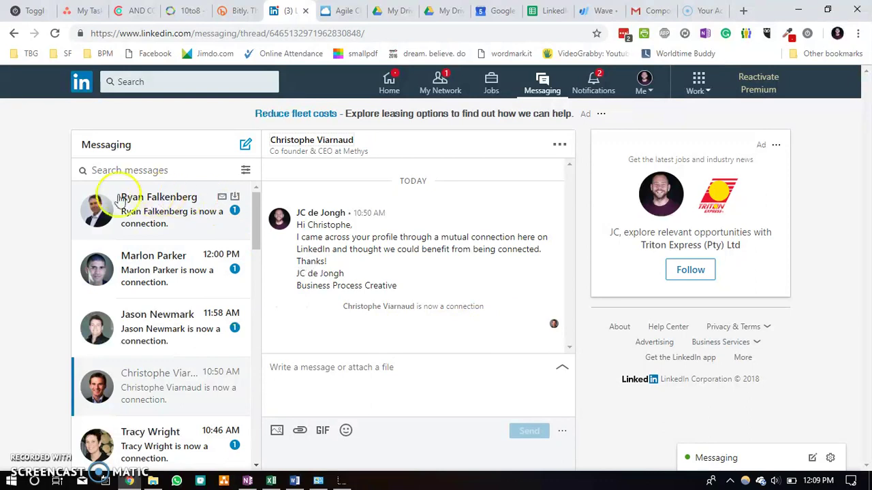
Compare the Agile CRM contact timeline with the LinkedIn thread twice, finishing on LinkedIn Messaging
{"action": "mouse_move", "coordinate": [221, 206]}
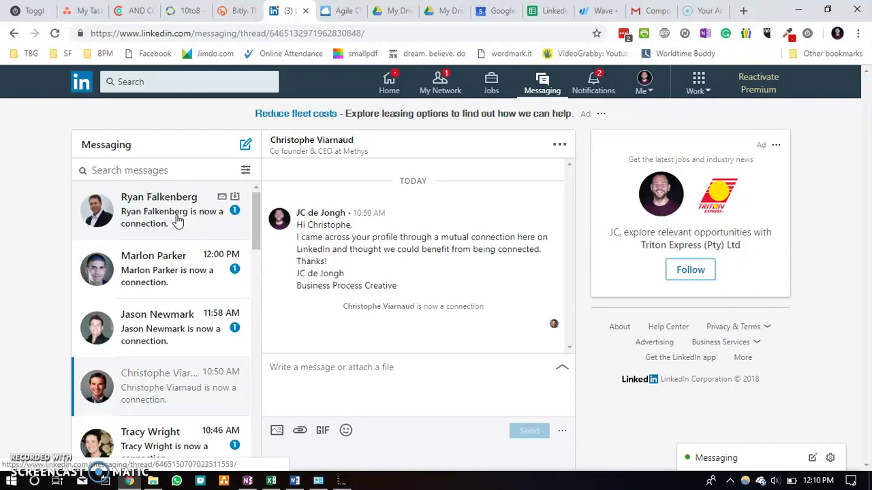
{"action": "left_click", "coordinate": [342, 10]}
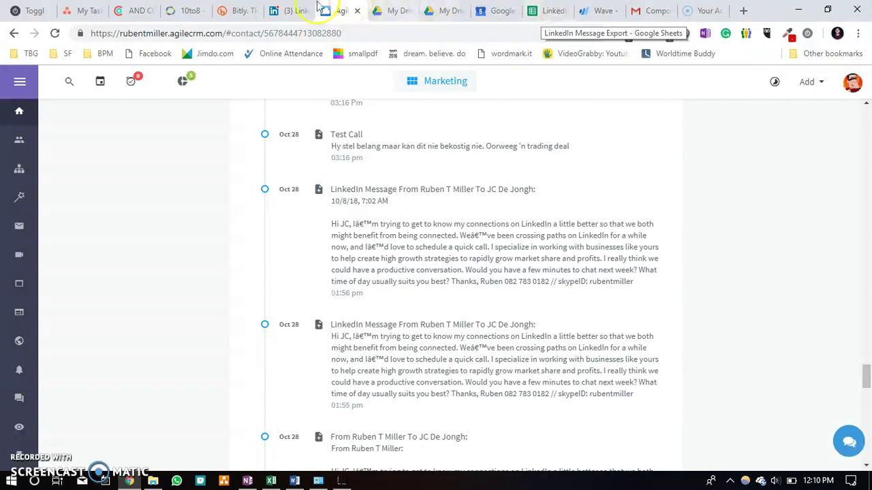
{"action": "left_click", "coordinate": [293, 10]}
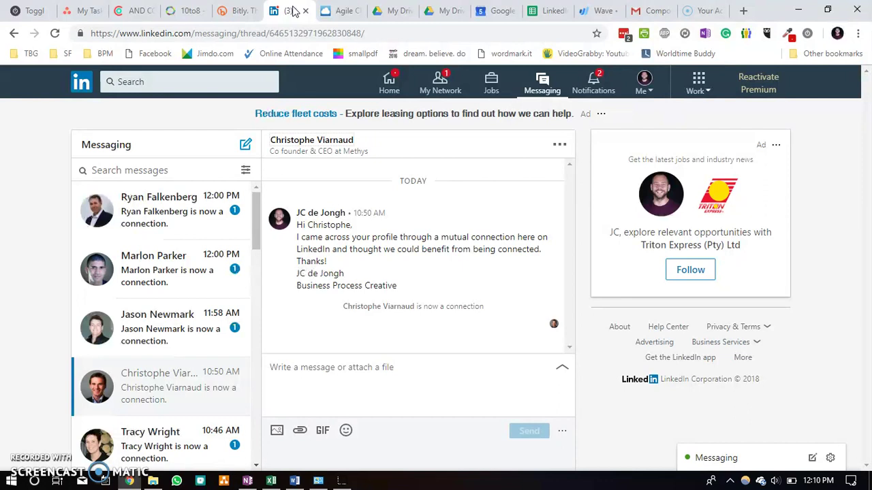
{"action": "left_click", "coordinate": [329, 11]}
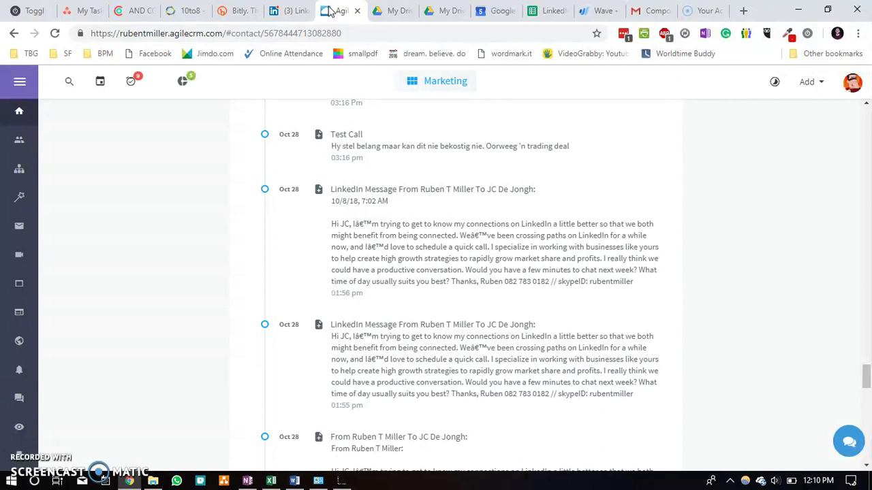
{"action": "left_click", "coordinate": [289, 11]}
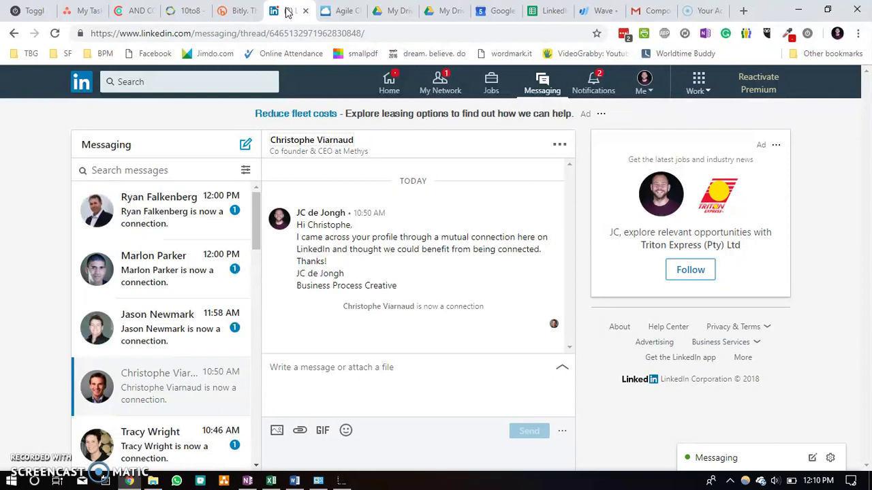
Expand LinkedIn's Download your data options under How LinkedIn uses your data
{"action": "left_click", "coordinate": [636, 87]}
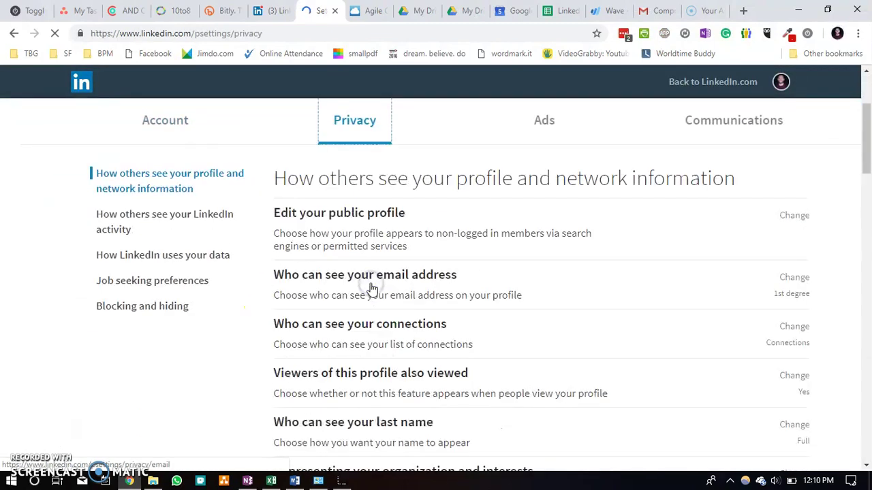
{"action": "left_click", "coordinate": [143, 261]}
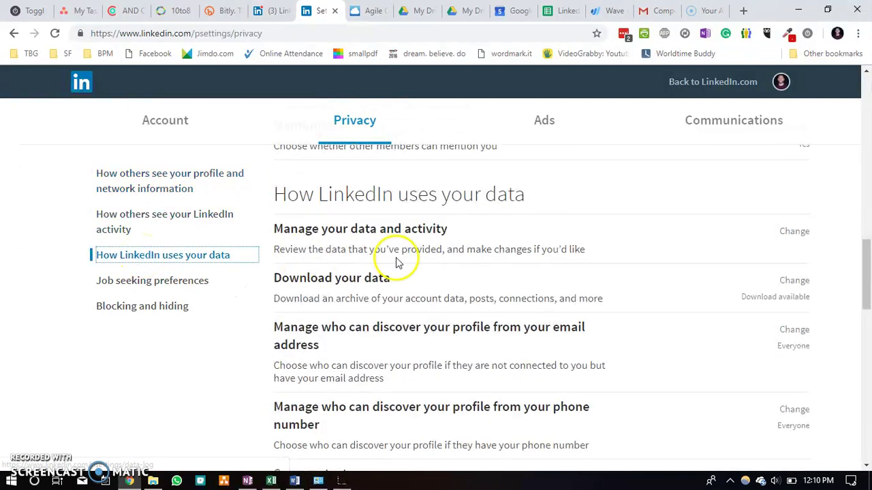
{"action": "scroll", "coordinate": [395, 258], "scroll_direction": "down", "scroll_amount": 1}
{"action": "left_click", "coordinate": [391, 219]}
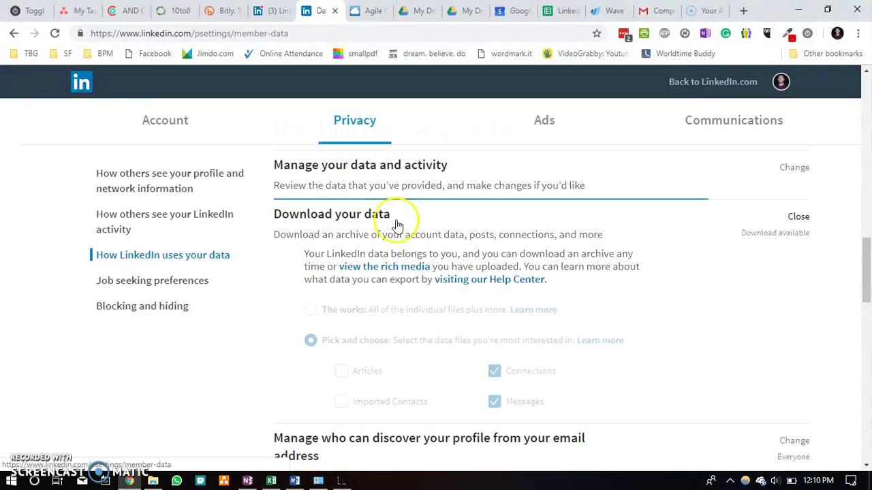
{"action": "scroll", "coordinate": [558, 249], "scroll_direction": "down", "scroll_amount": 2}
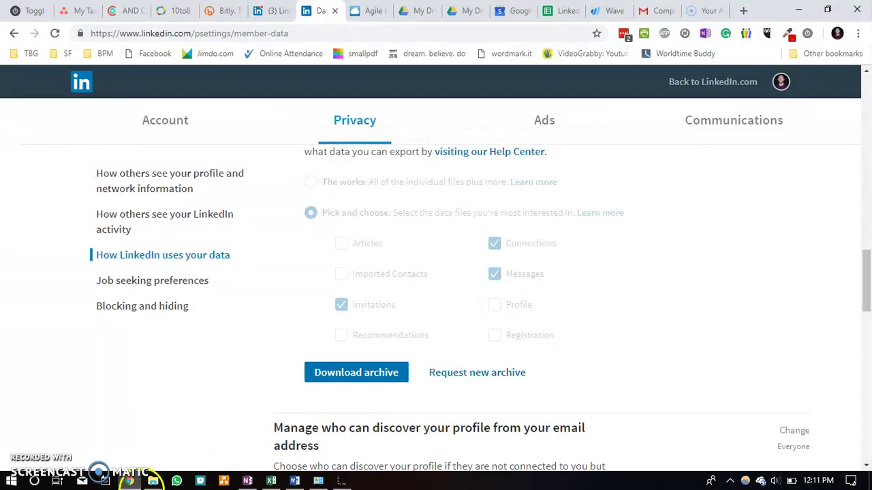
Include Invitations in the data archive, then bring up the downloaded export folder
{"action": "mouse_move", "coordinate": [153, 481]}
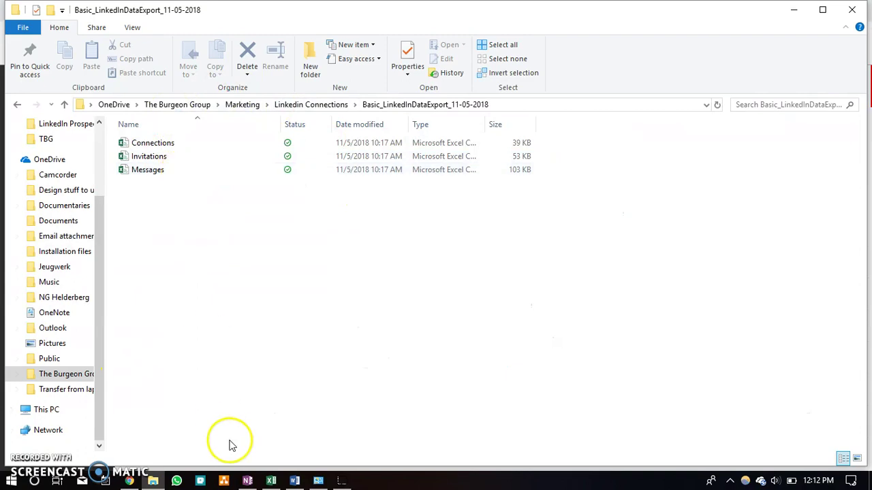
{"action": "left_click", "coordinate": [128, 480]}
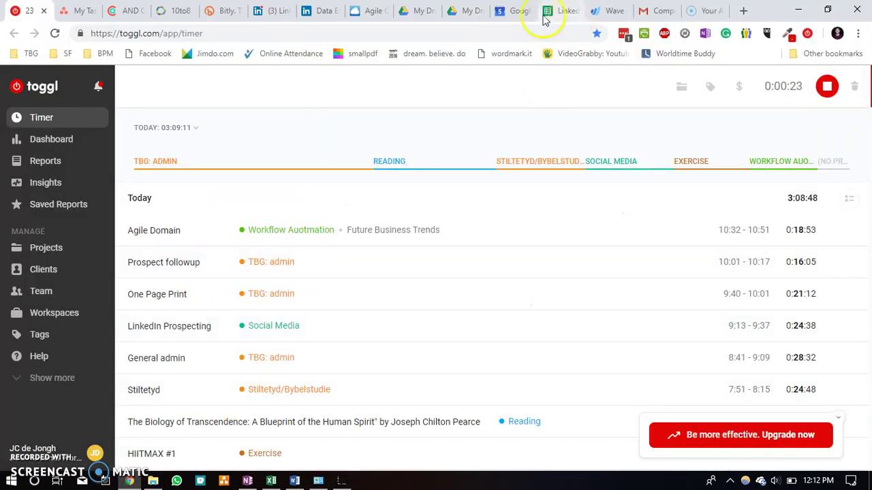
{"action": "left_click", "coordinate": [314, 10]}
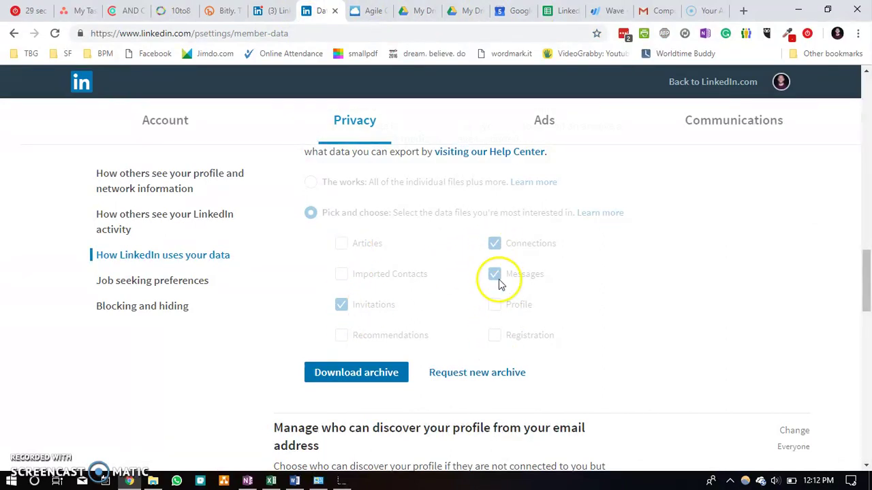
{"action": "left_click", "coordinate": [341, 305]}
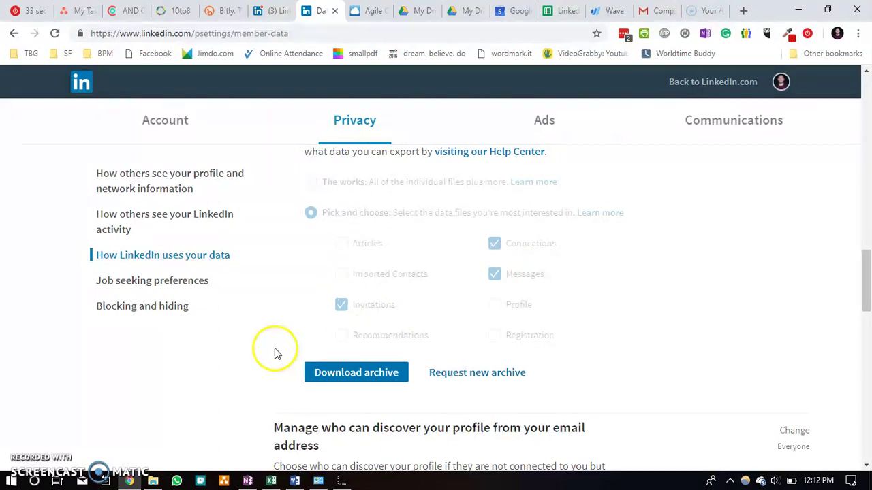
{"action": "left_click", "coordinate": [155, 481]}
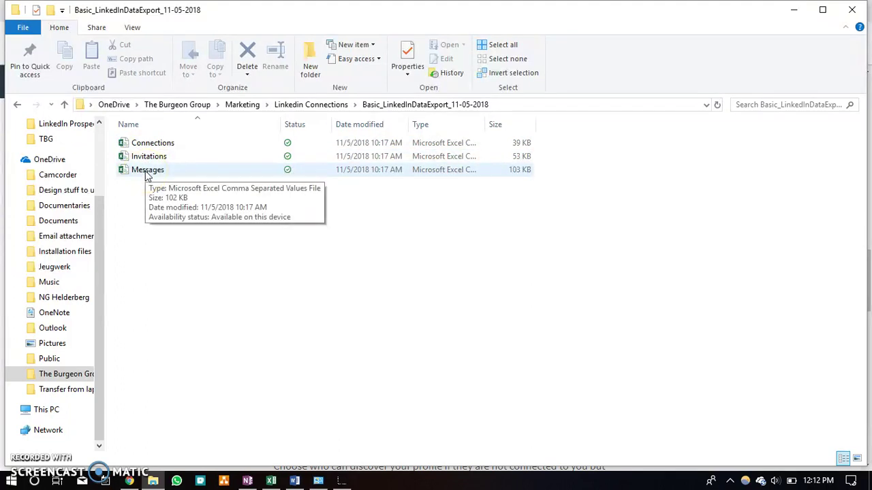
Select the Messages export file, drag it toward the taskbar, and switch to the LinkedIn Message Export sheet
{"action": "left_click", "coordinate": [151, 251]}
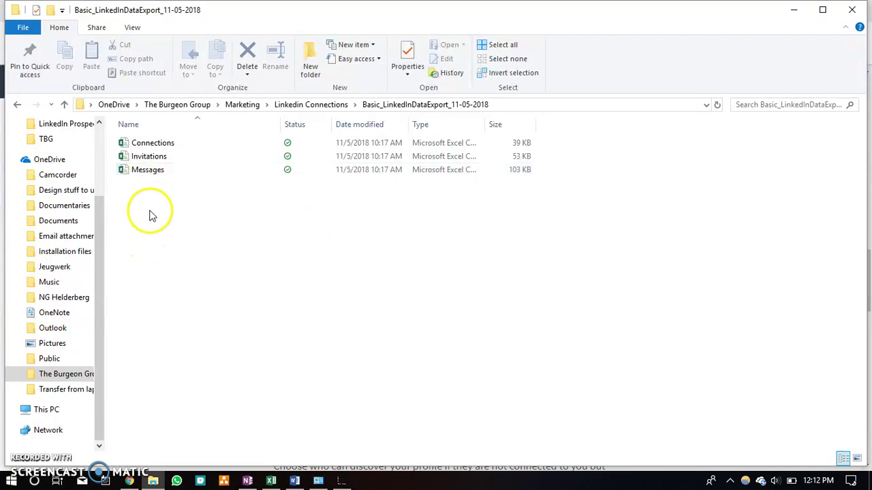
{"action": "left_click", "coordinate": [148, 173]}
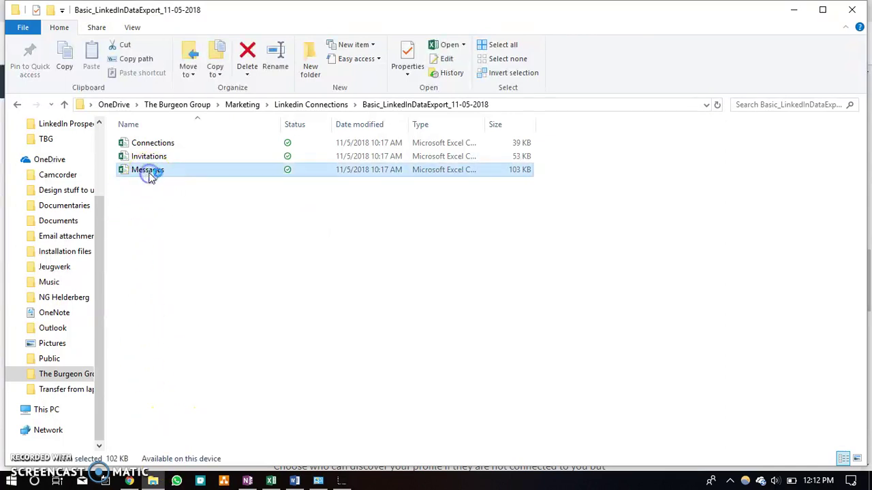
{"action": "left_click_drag", "start_coordinate": [151, 175], "coordinate": [523, 15]}
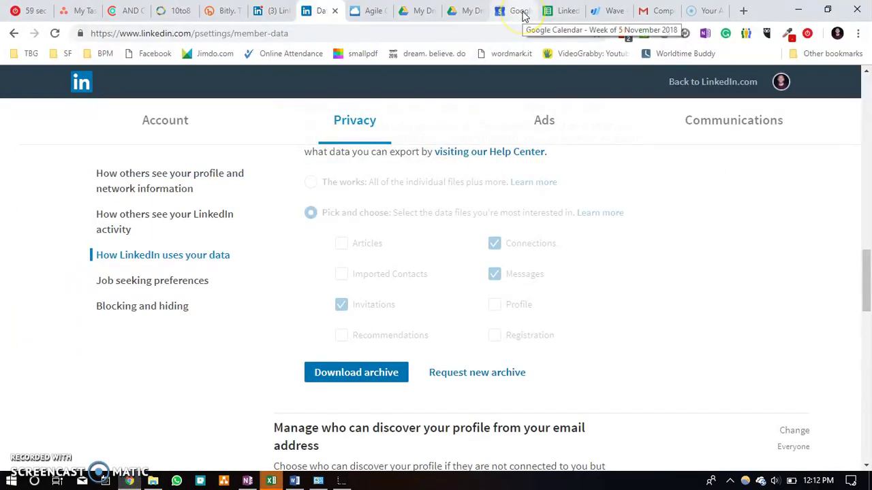
{"action": "left_click", "coordinate": [557, 12]}
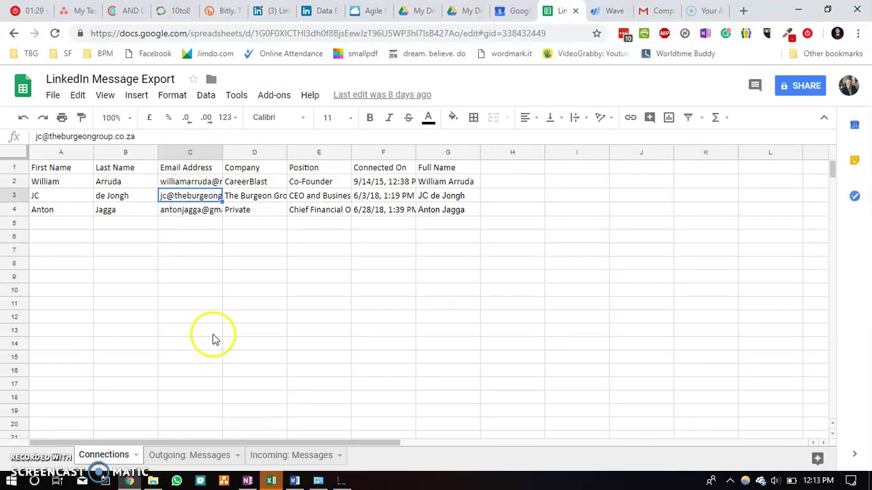
Glance at the Messages file in Excel, then open Connections.csv from the export folder
{"action": "mouse_move", "coordinate": [276, 482]}
{"action": "left_click", "coordinate": [302, 425]}
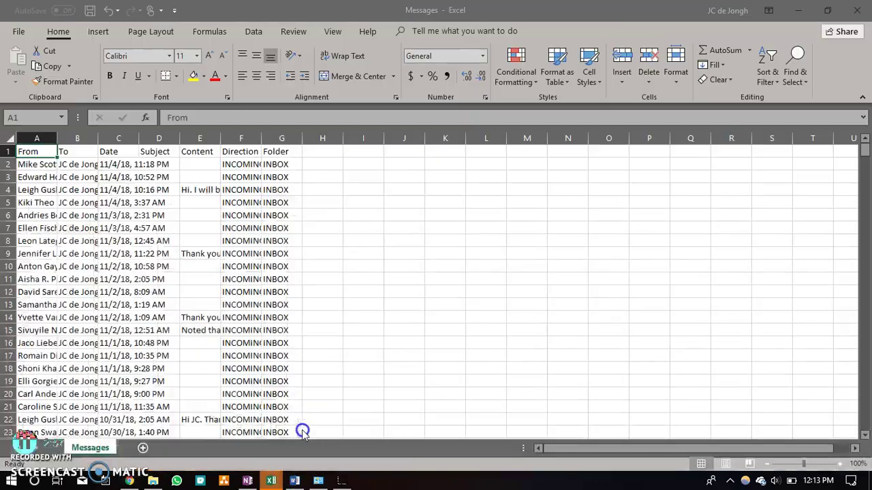
{"action": "left_click", "coordinate": [154, 480]}
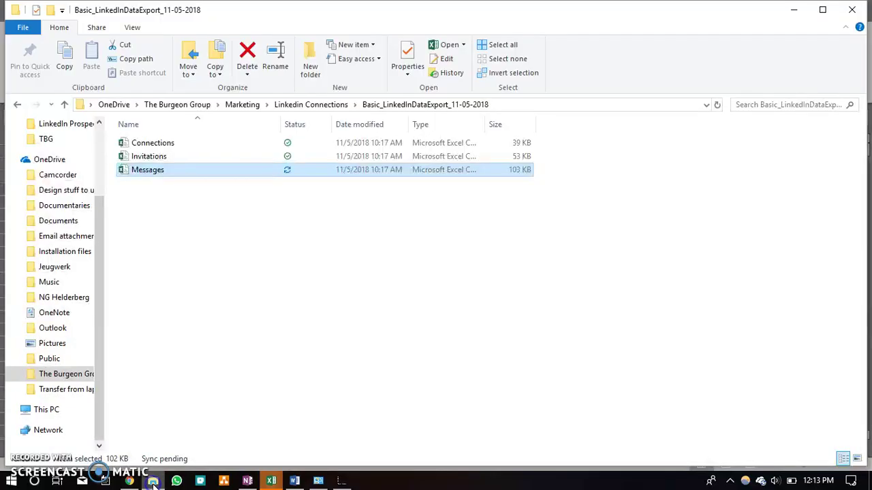
{"action": "double_click", "coordinate": [161, 143]}
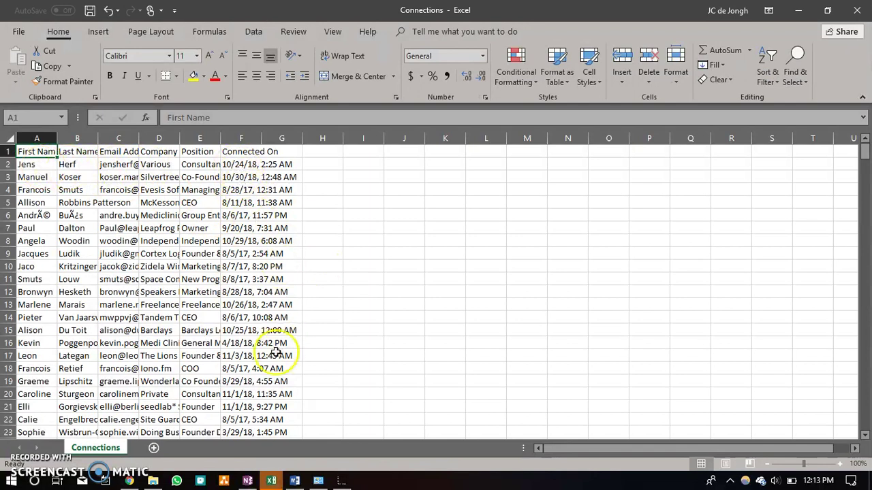
Review the Outgoing: Messages sheet in Google Sheets, then return to the Messages workbook in Excel
{"action": "left_click", "coordinate": [129, 481]}
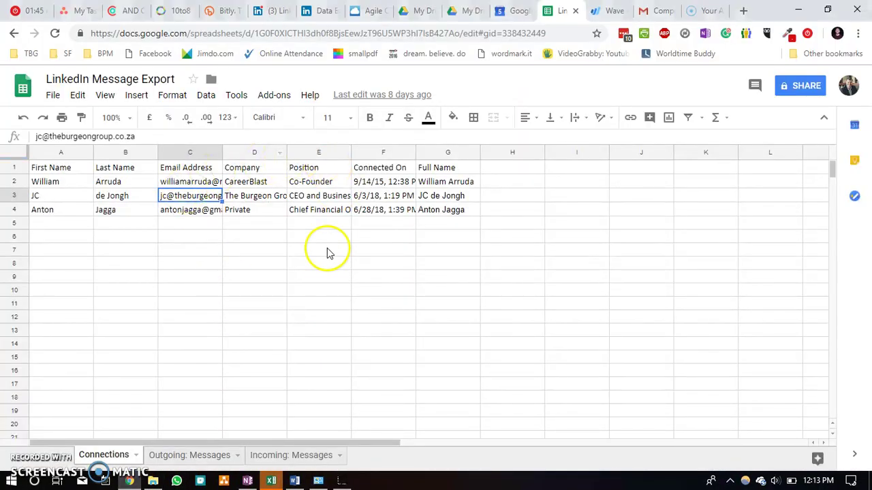
{"action": "left_click", "coordinate": [180, 459]}
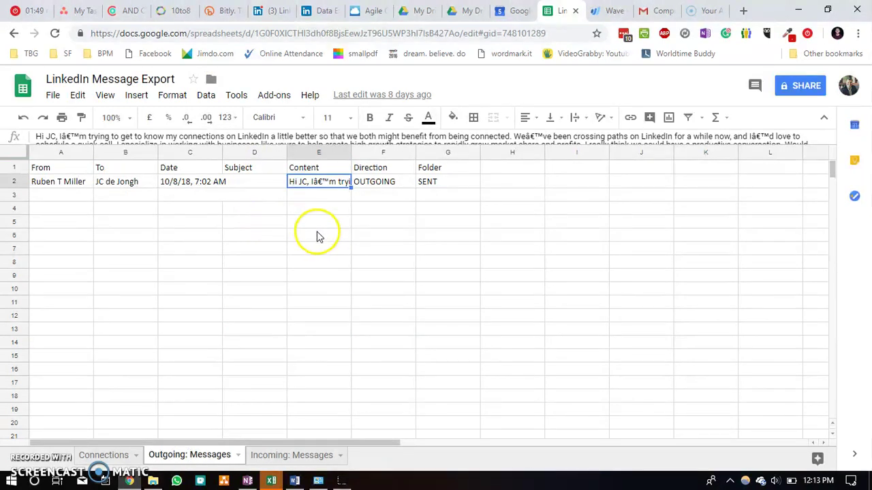
{"action": "mouse_move", "coordinate": [272, 478]}
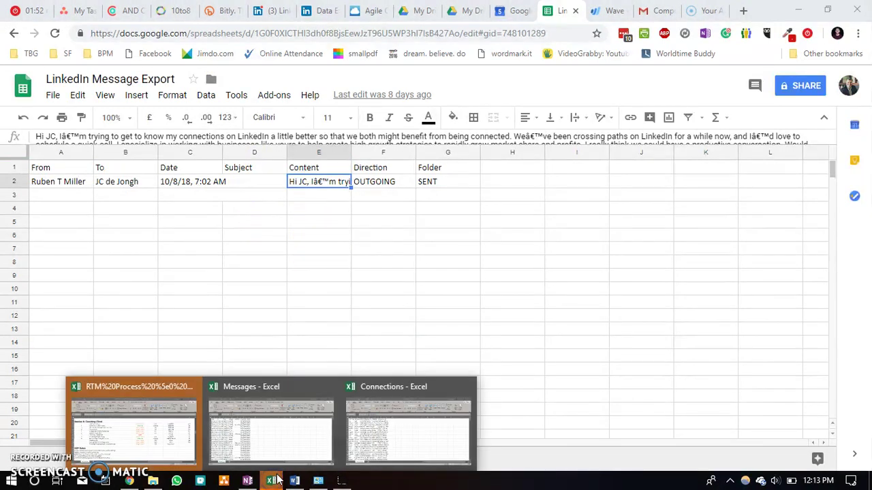
{"action": "left_click", "coordinate": [275, 434]}
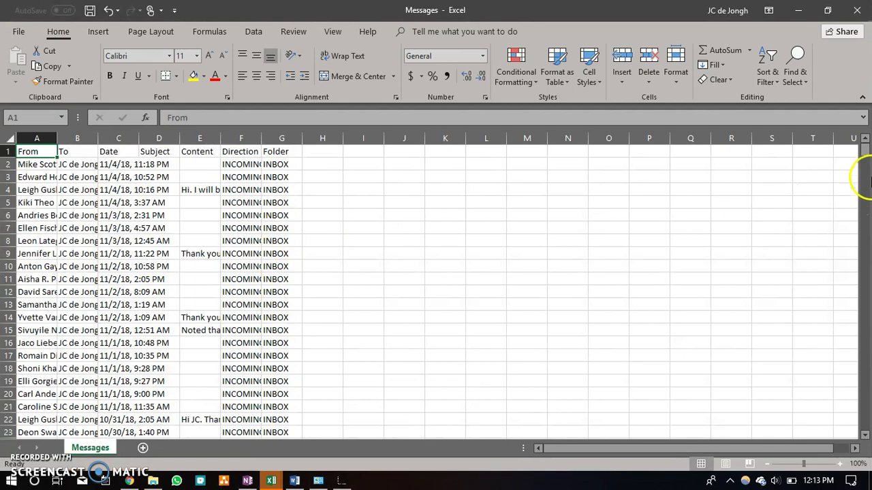
Check cells F216, F217 and C217 where INCOMING changes to OUTGOING, then return to Chrome
{"action": "left_click_drag", "start_coordinate": [861, 150], "coordinate": [861, 273]}
{"action": "left_click", "coordinate": [244, 382]}
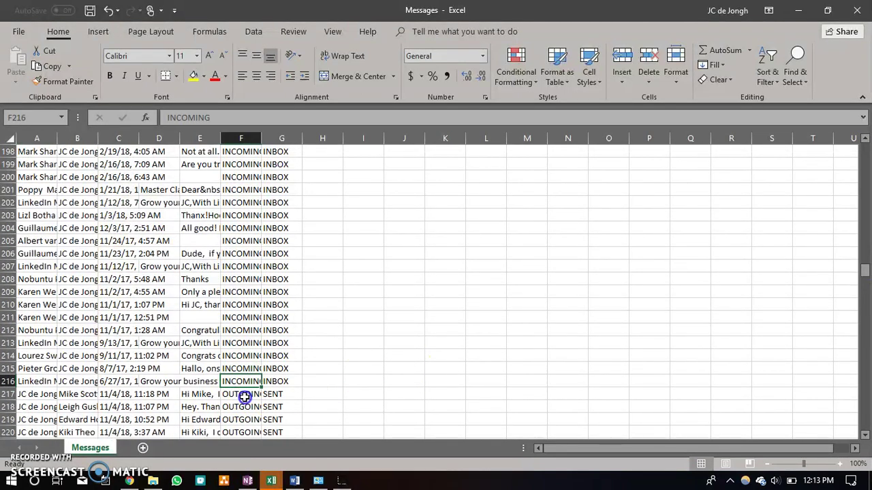
{"action": "left_click", "coordinate": [244, 396]}
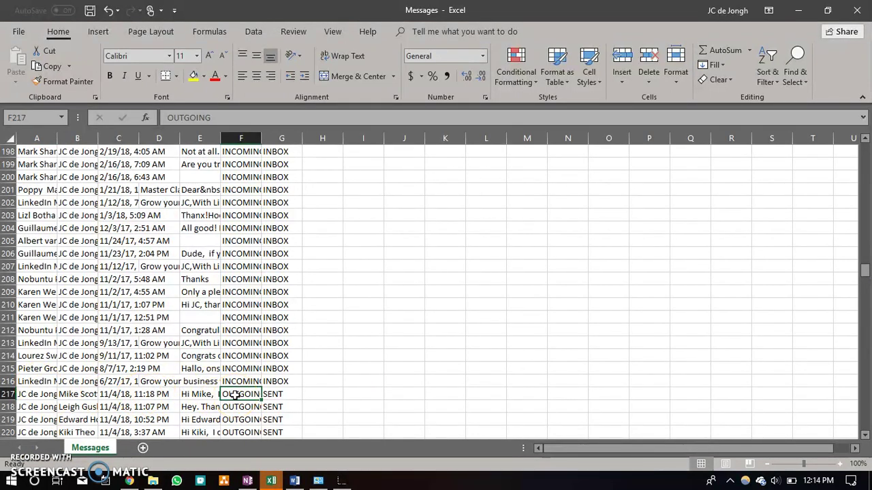
{"action": "scroll", "coordinate": [165, 351], "scroll_direction": "down", "scroll_amount": 3}
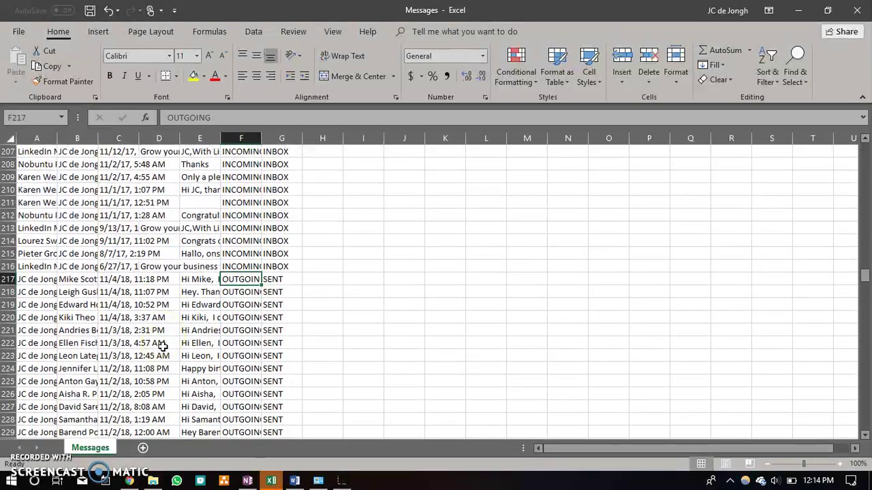
{"action": "left_click", "coordinate": [113, 279]}
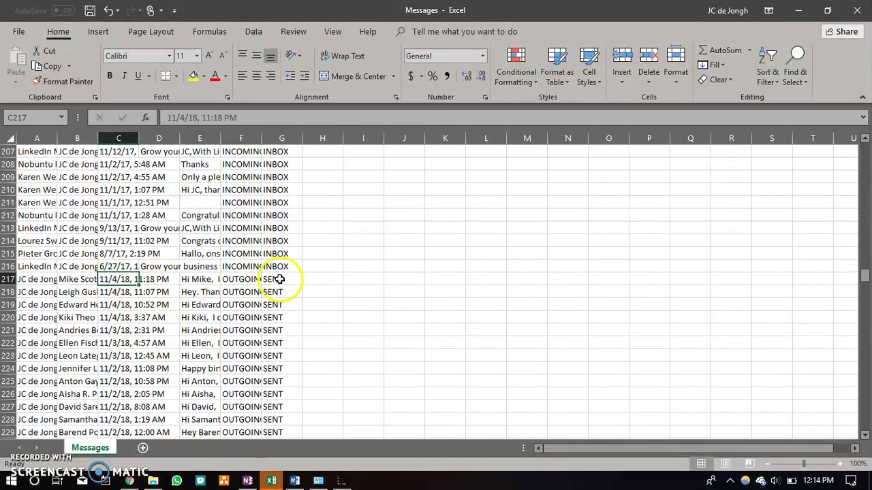
{"action": "key", "text": "alt+Tab"}
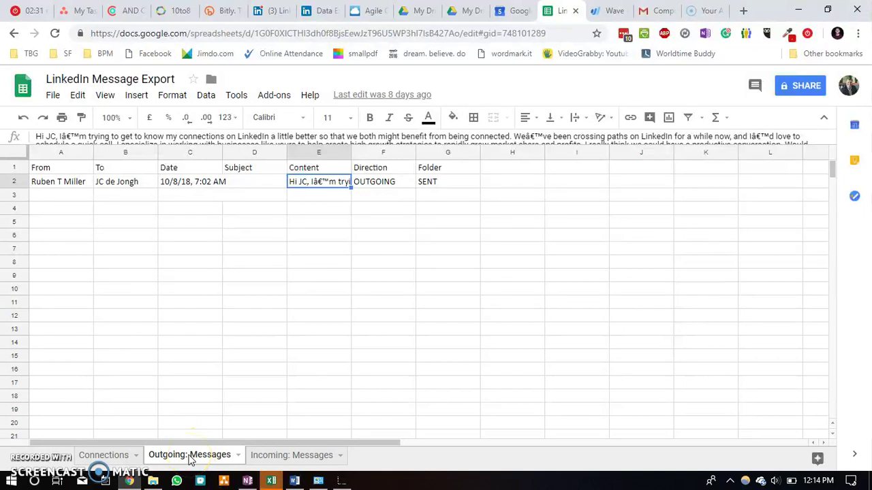
Review the Incoming: Messages sheet, then go to the Agile CRM Dashboard tab's contact timeline
{"action": "left_click", "coordinate": [269, 455]}
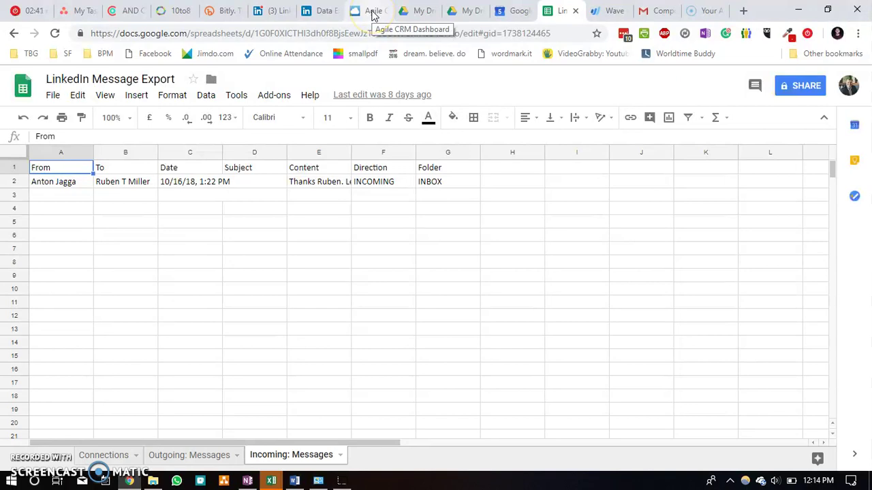
{"action": "left_click", "coordinate": [366, 12]}
{"action": "left_click", "coordinate": [368, 12]}
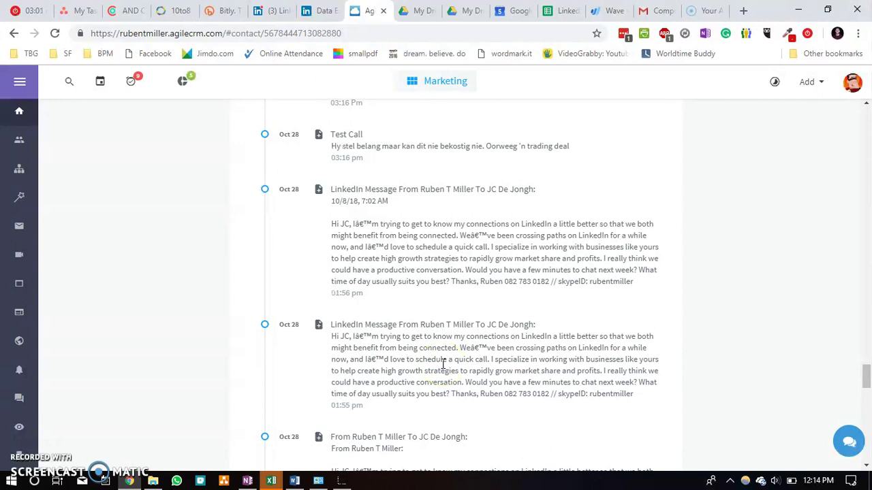
{"action": "scroll", "coordinate": [443, 365], "scroll_direction": "up", "scroll_amount": 15}
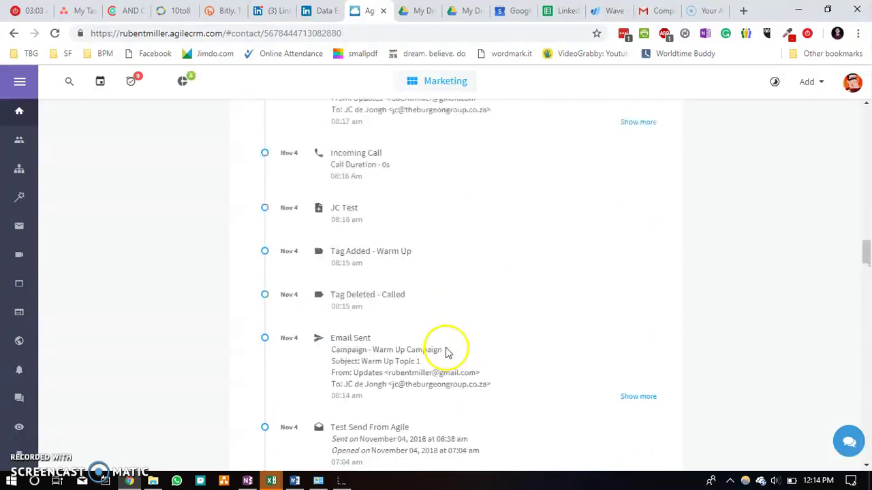
{"action": "scroll", "coordinate": [447, 352], "scroll_direction": "up", "scroll_amount": 15}
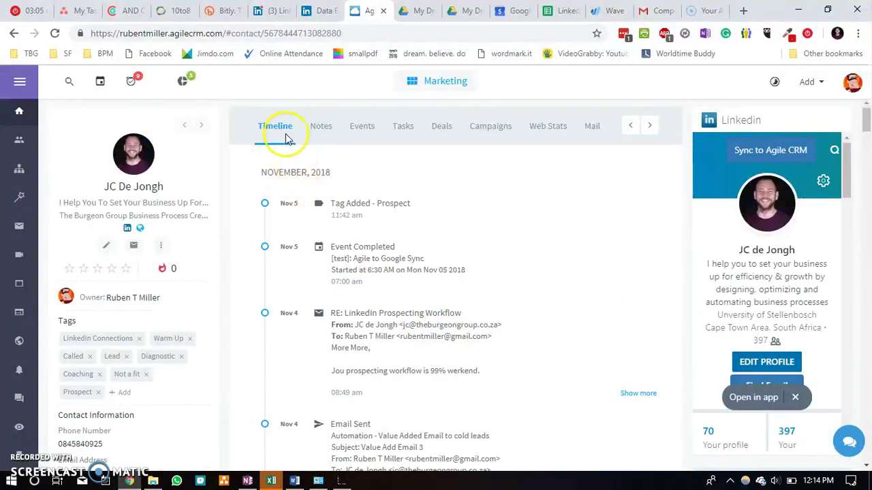
{"action": "scroll", "coordinate": [361, 238], "scroll_direction": "down", "scroll_amount": 15}
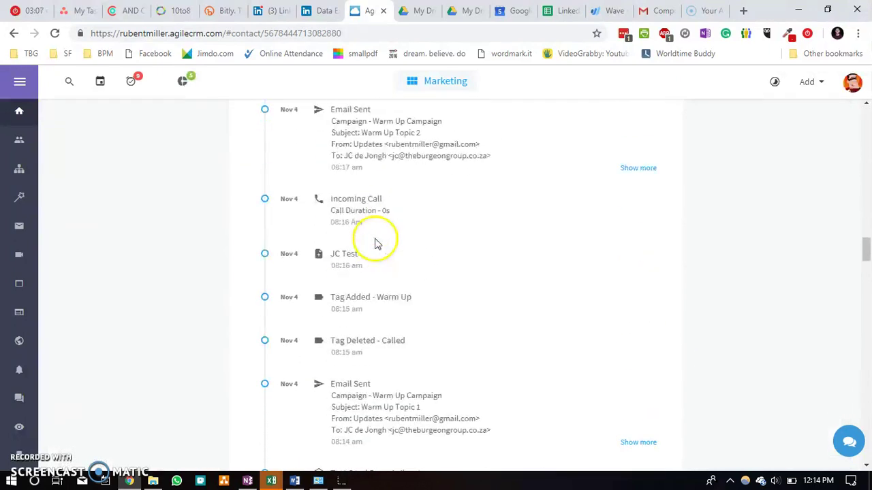
{"action": "scroll", "coordinate": [375, 243], "scroll_direction": "down", "scroll_amount": 15}
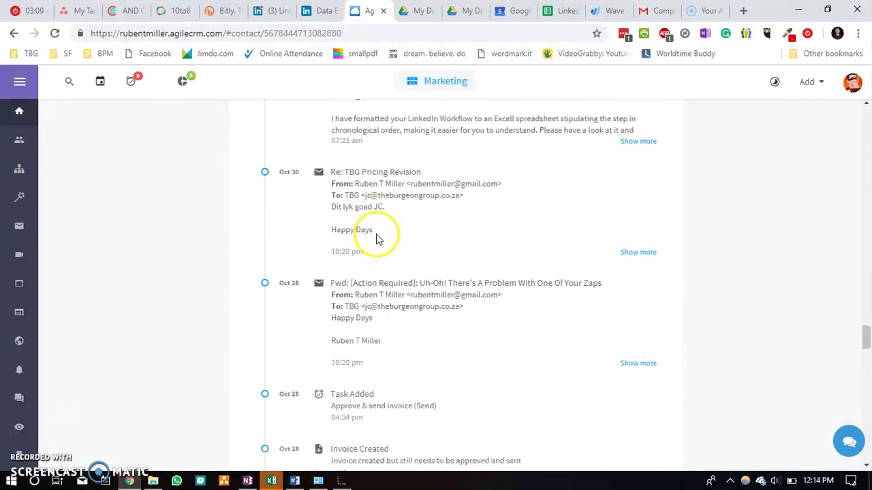
{"action": "scroll", "coordinate": [378, 238], "scroll_direction": "down", "scroll_amount": 2}
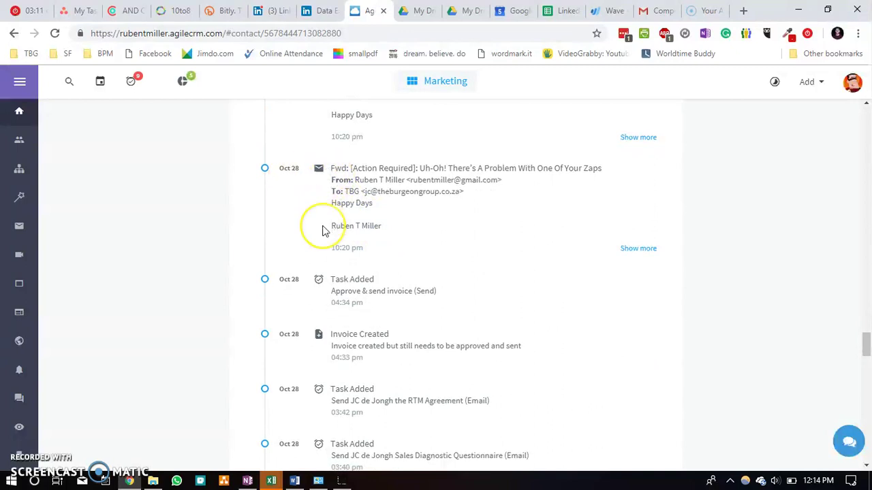
{"action": "scroll", "coordinate": [323, 231], "scroll_direction": "down", "scroll_amount": 8}
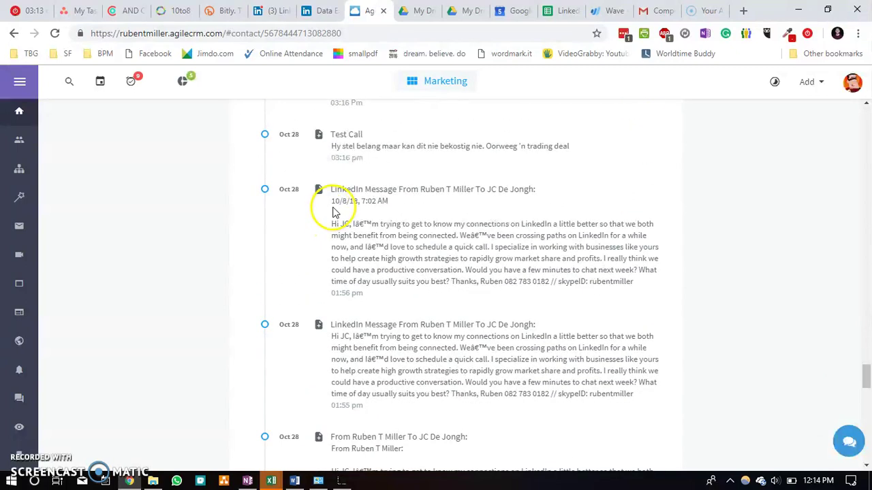